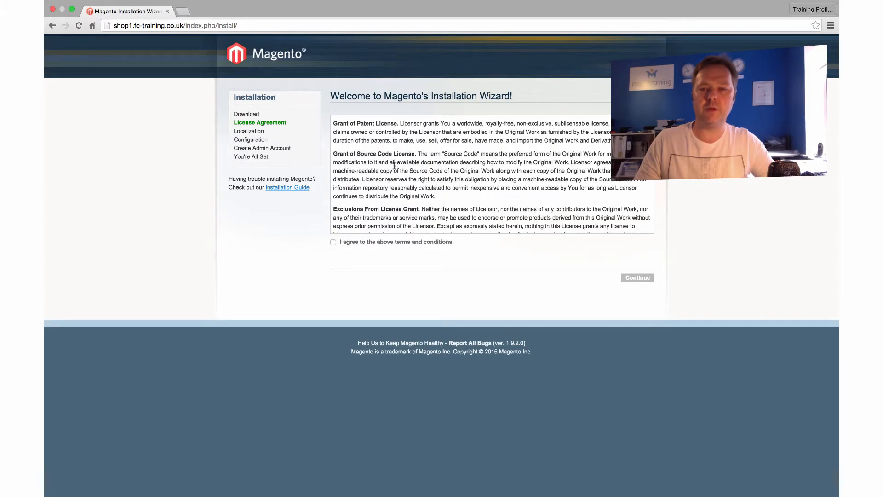
- Agree to the Magento license terms and continue to the Localization step
scroll(394, 166, "down", 10)
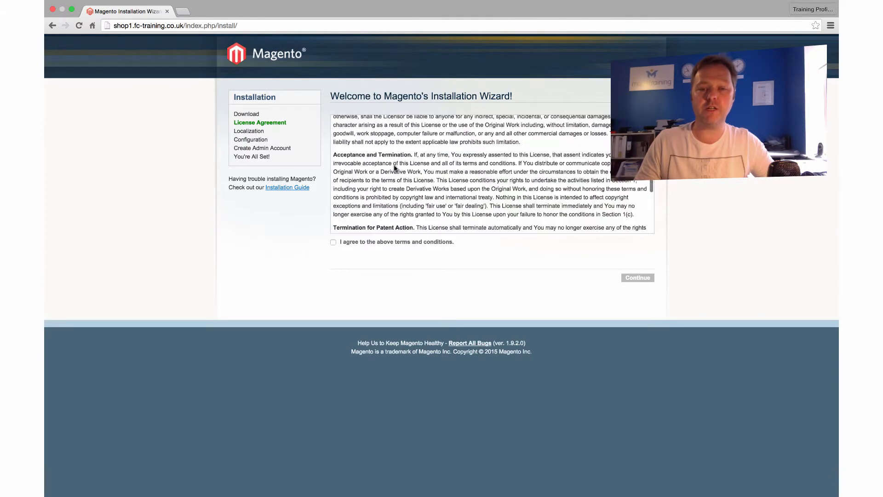
scroll(394, 166, "down", 2)
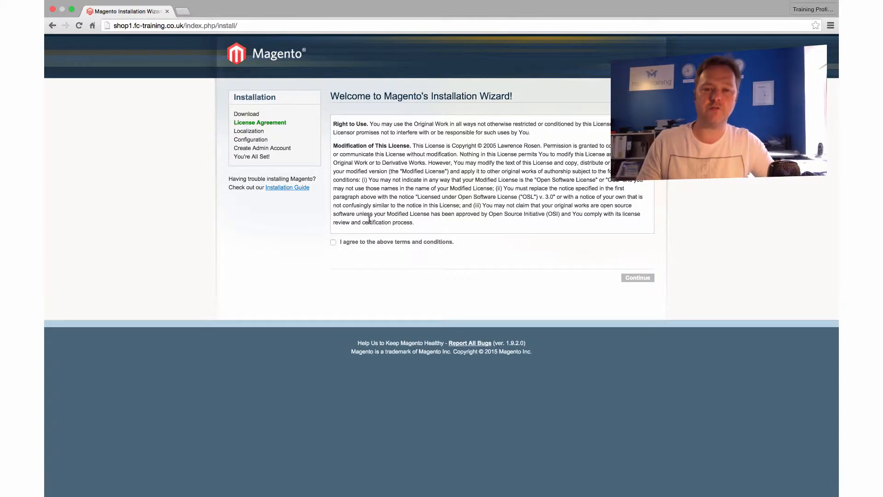
left_click(334, 245)
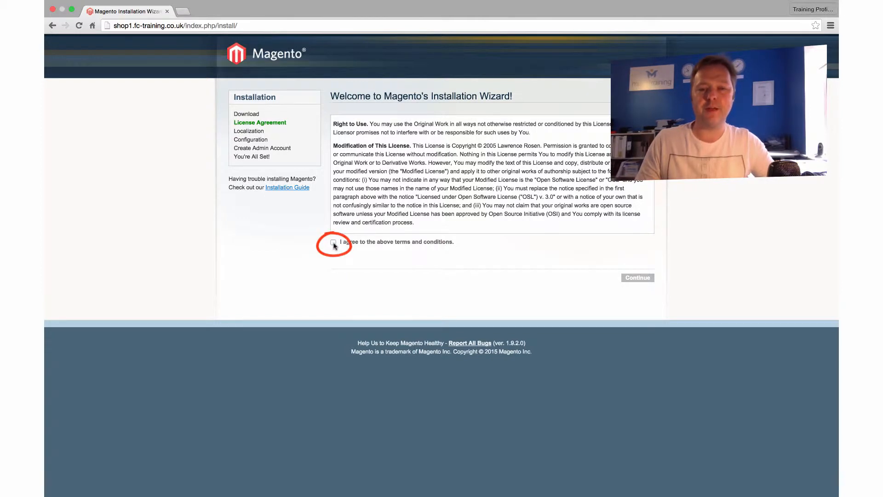
left_click(645, 280)
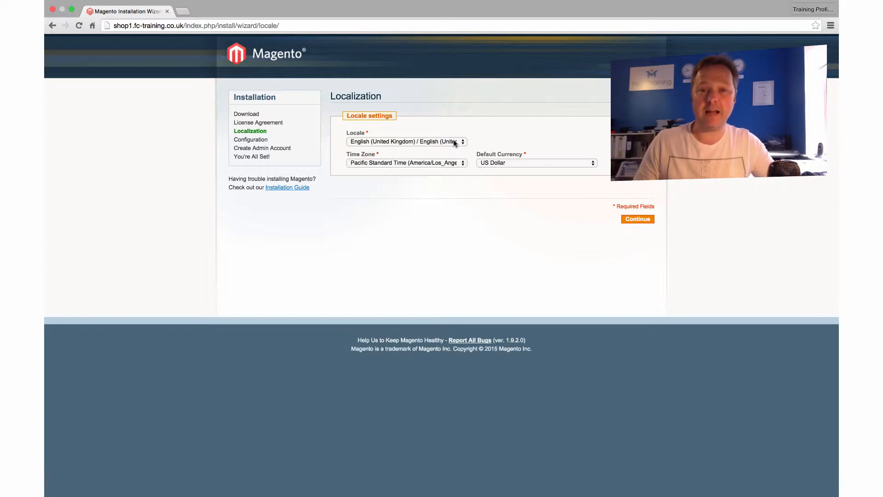
- Keep the English (United Kingdom) locale and set the time zone to GMT Standard Time (Europe/London)
left_click(417, 142)
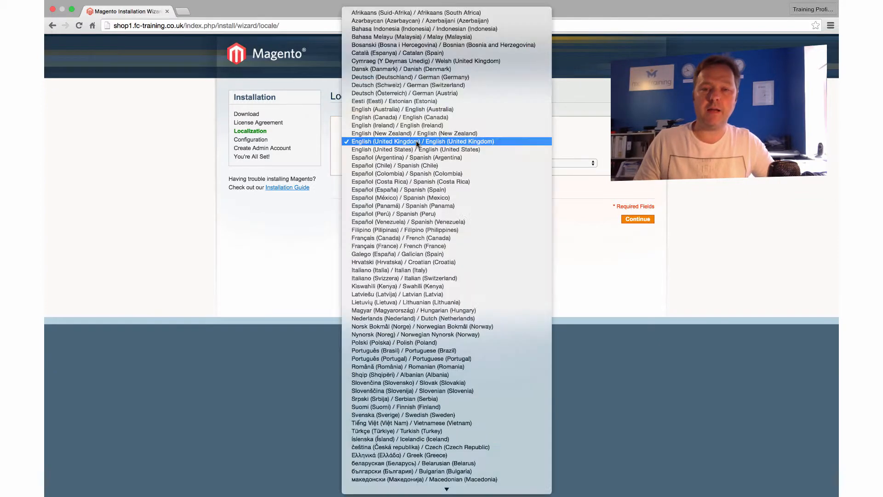
left_click(466, 142)
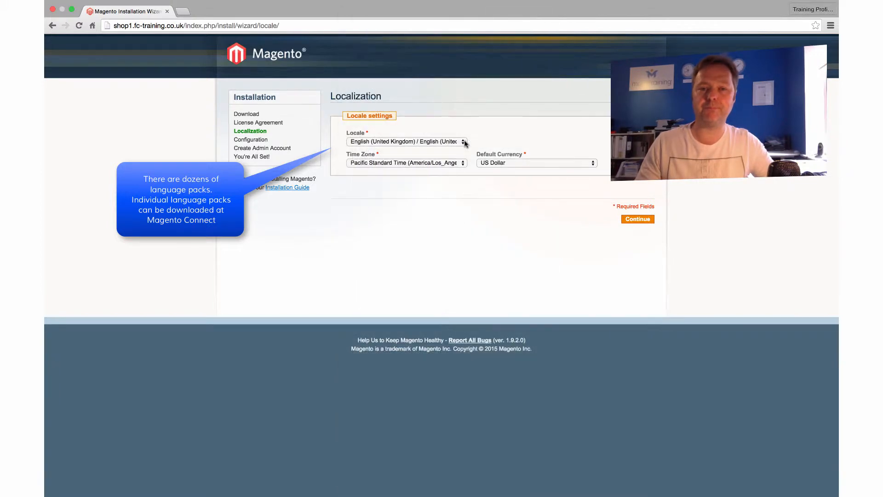
left_click(384, 166)
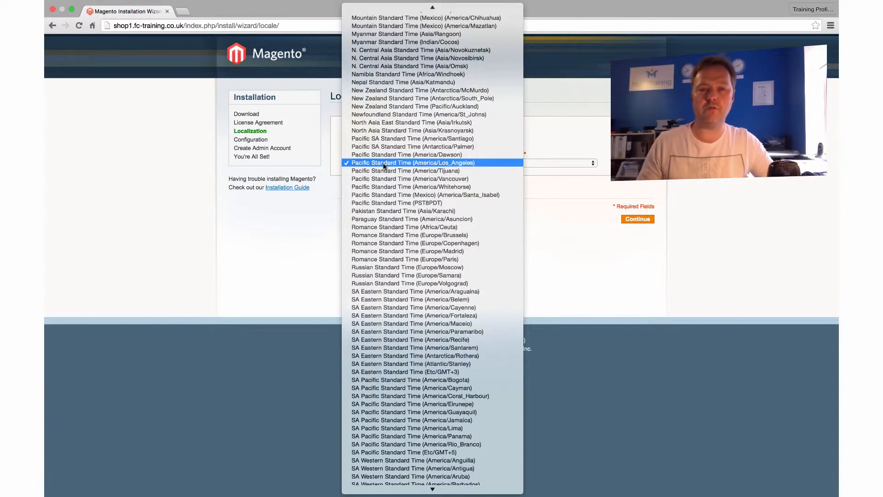
scroll(385, 166, "up", 5)
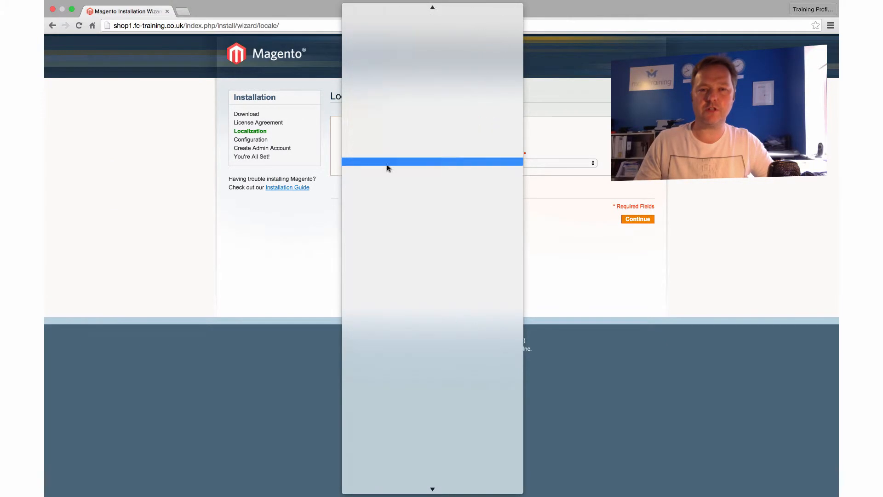
scroll(387, 168, "up", 10)
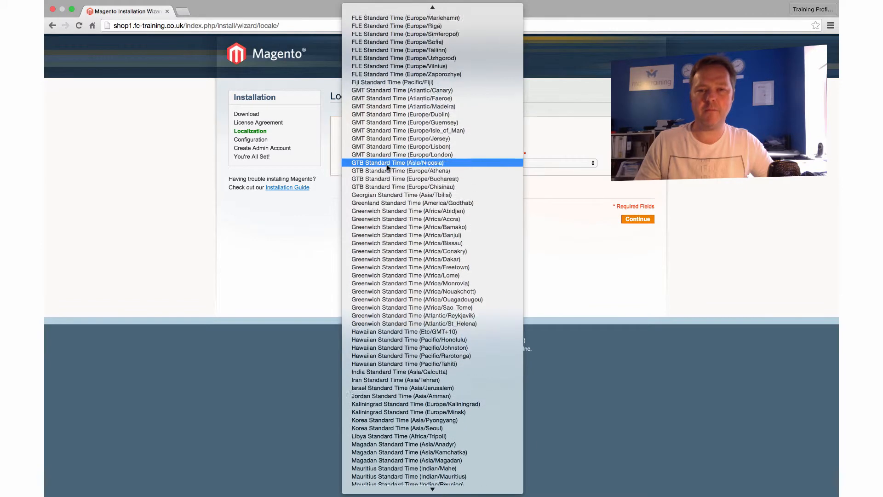
scroll(388, 167, "up", 3)
scroll(388, 167, "down", 6)
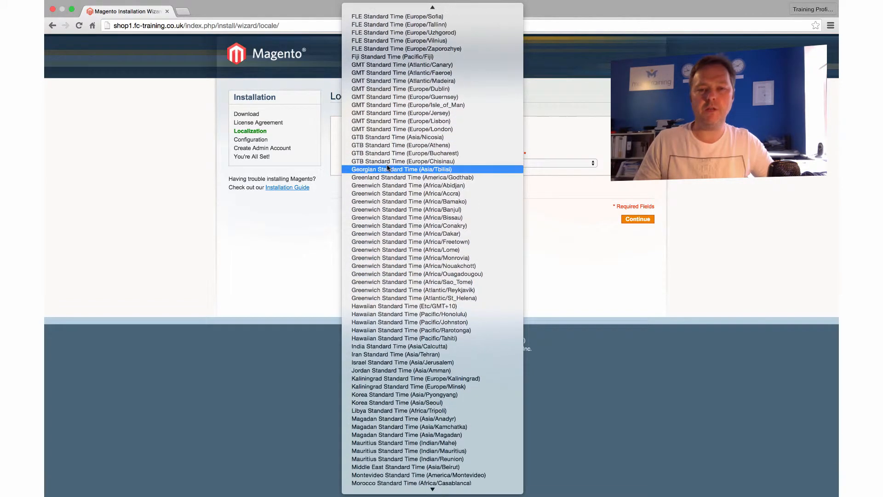
scroll(434, 133, "up", 6)
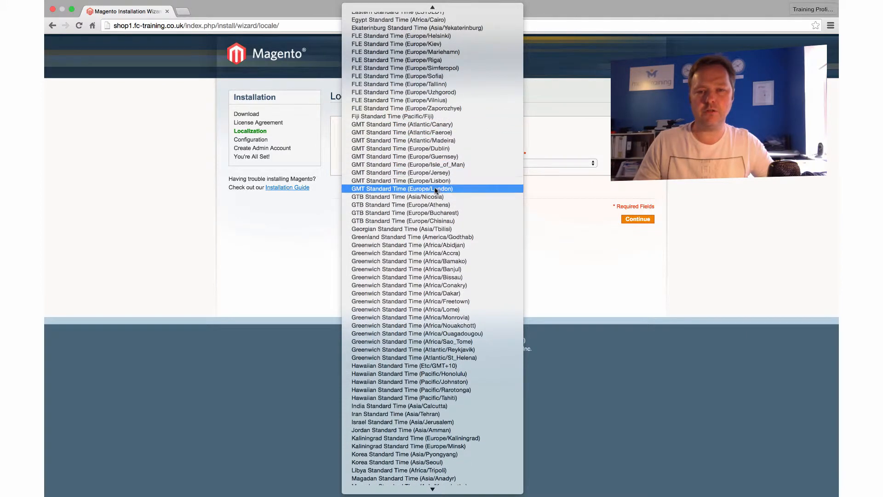
left_click(438, 190)
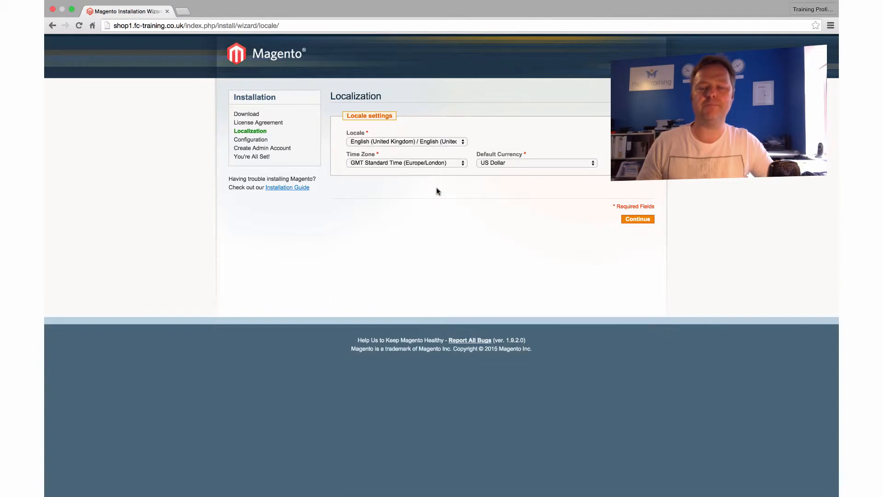
- Set British Pound as the default currency and continue to the Configuration step
left_click(505, 164)
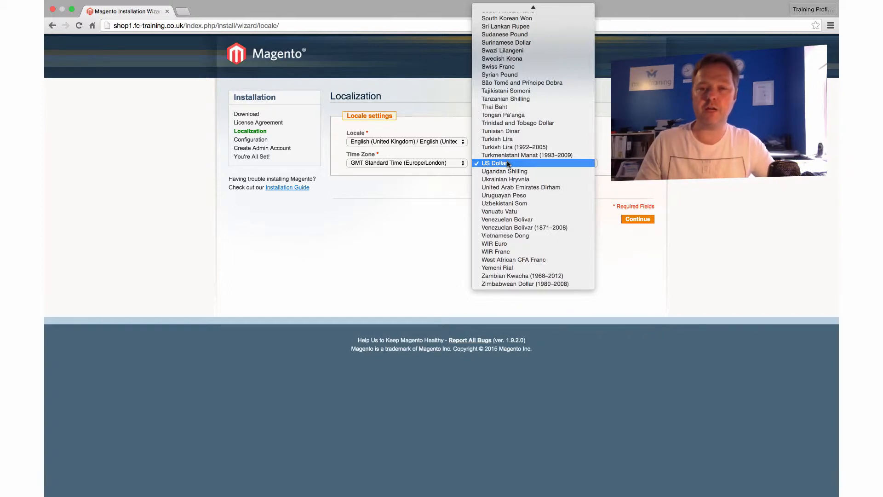
scroll(509, 164, "up", 20)
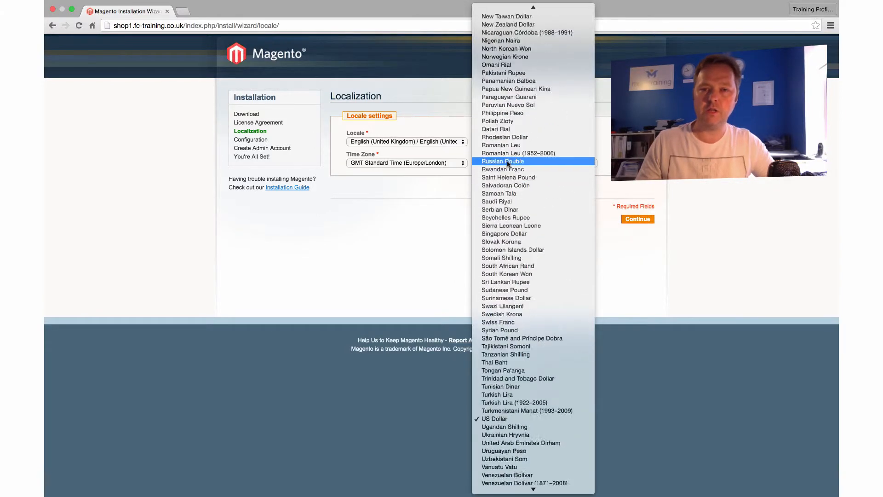
scroll(508, 164, "up", 6)
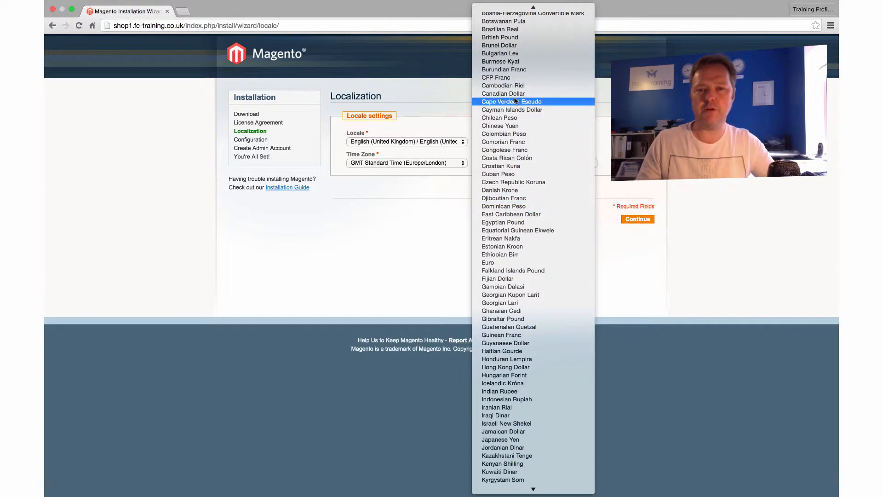
left_click(511, 39)
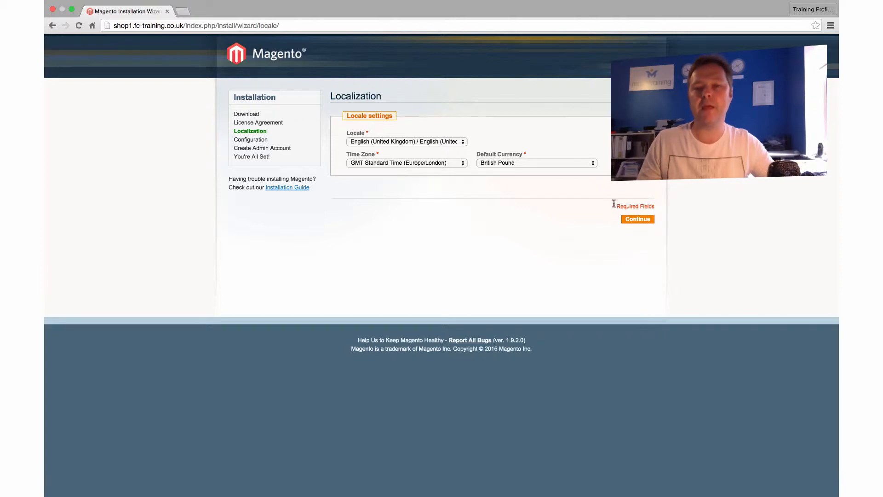
left_click(634, 220)
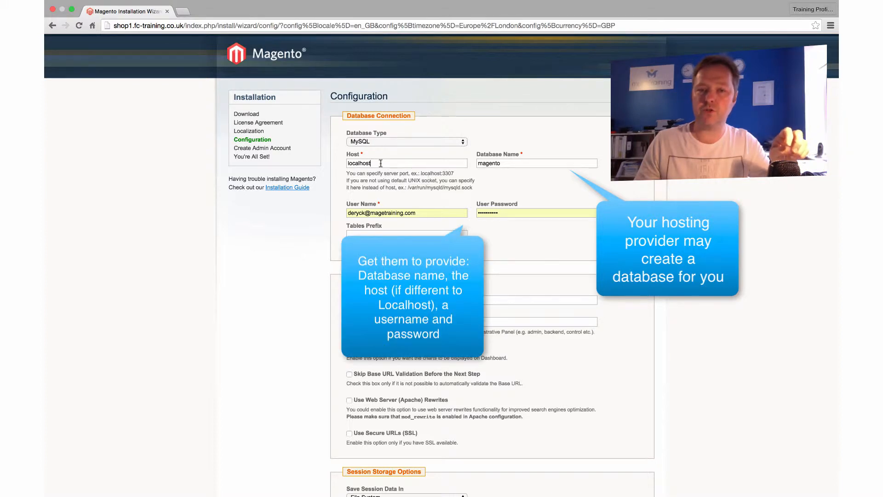
double_click(355, 164)
left_click(381, 164)
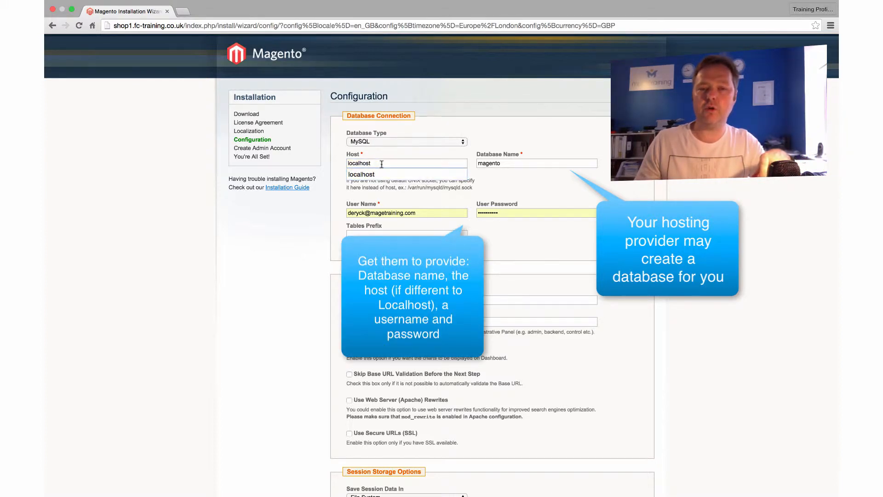
left_click(431, 186)
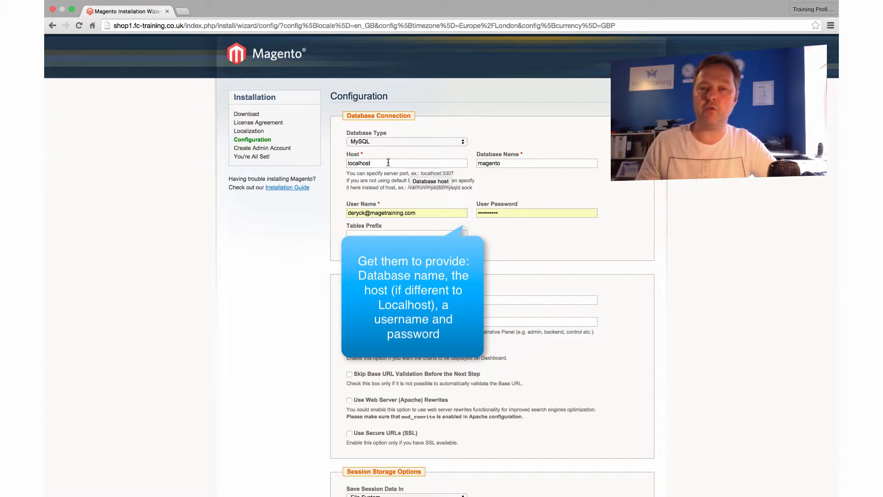
left_click(506, 163)
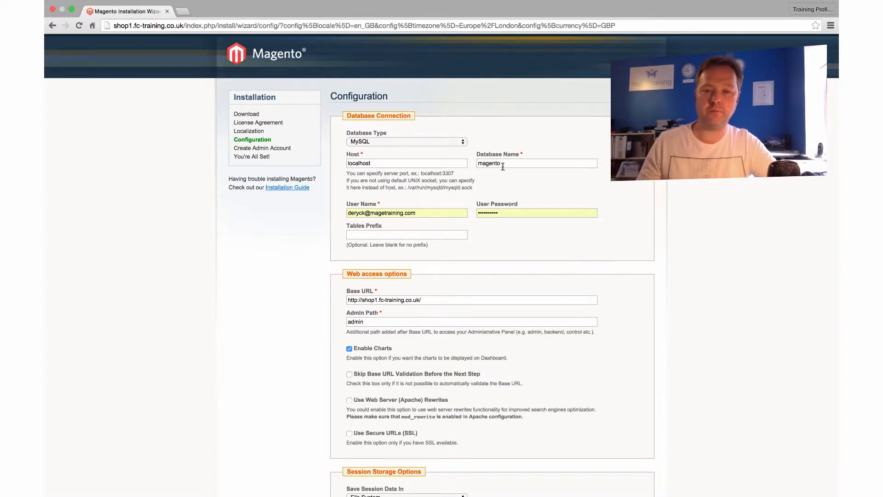
- Change the database name to shop1fct_store, set user name shop1fct_admin, and enter the database password
left_click_drag(501, 163, 474, 162)
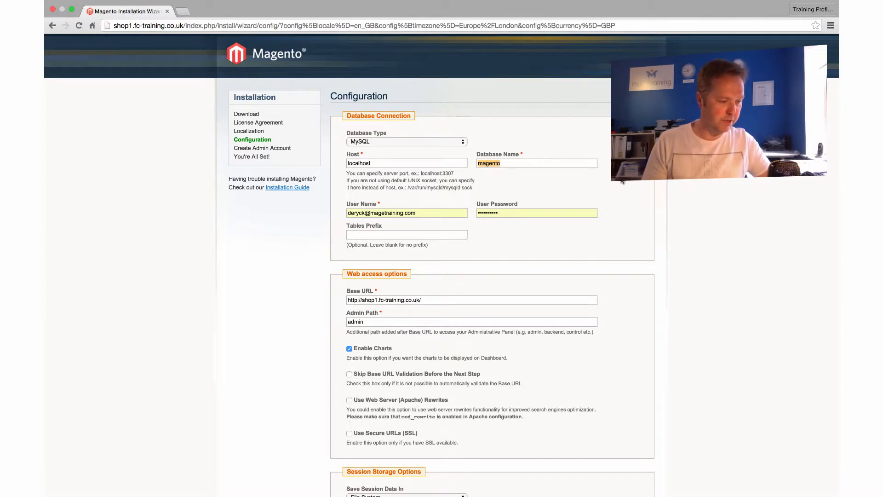
type("shop1")
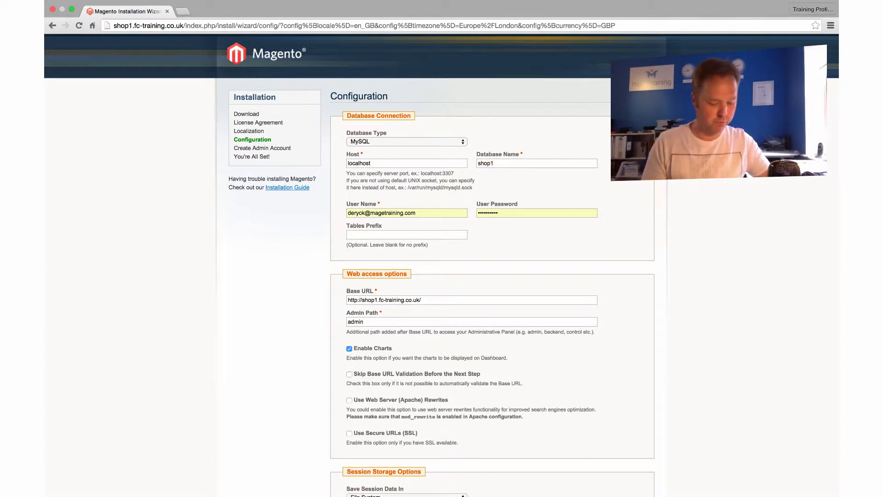
type("fct_sto")
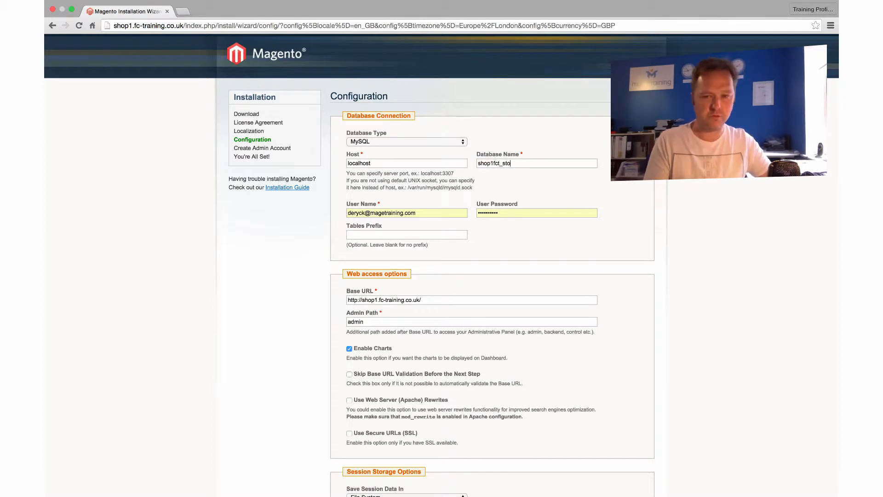
type("re")
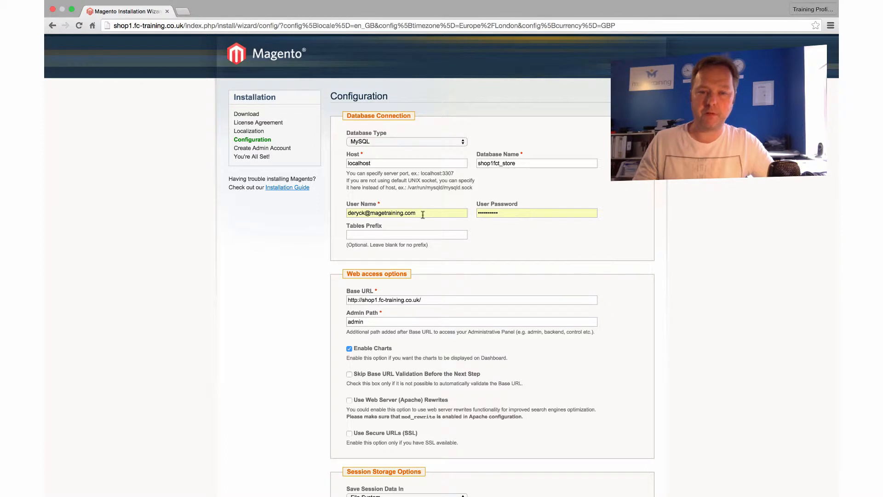
left_click(456, 213)
left_click_drag(438, 213, 313, 204)
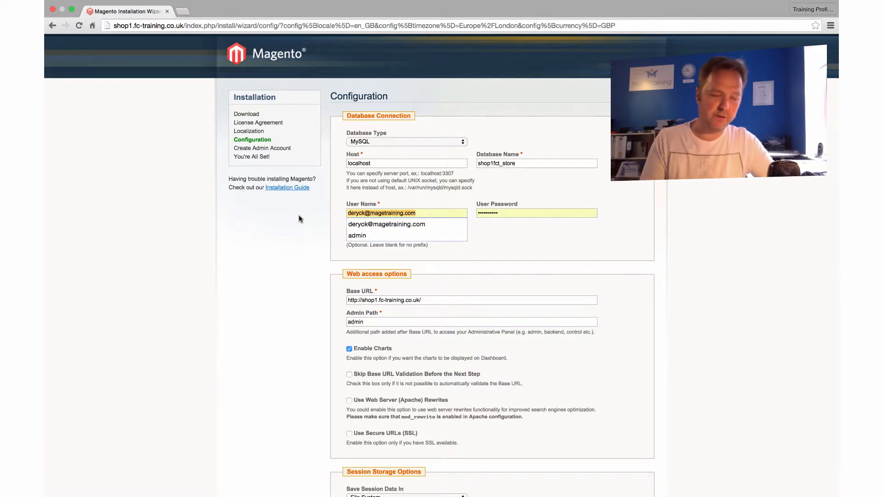
key("BackSpace")
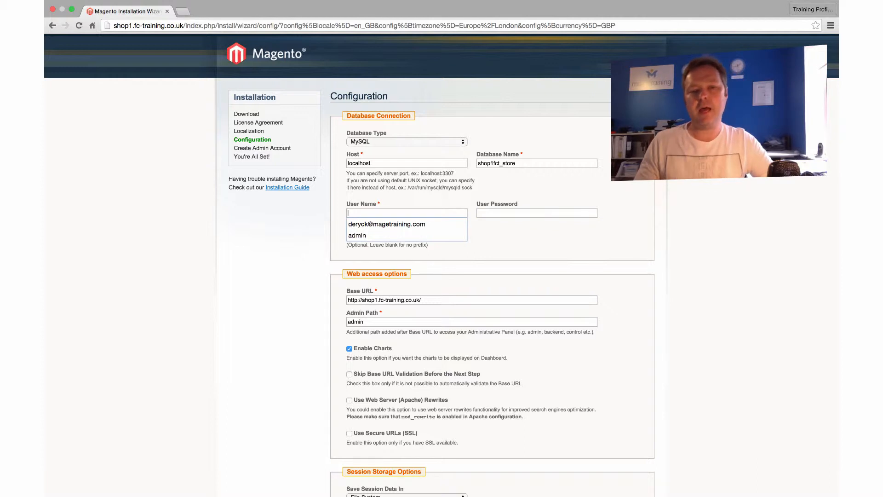
left_click(401, 210)
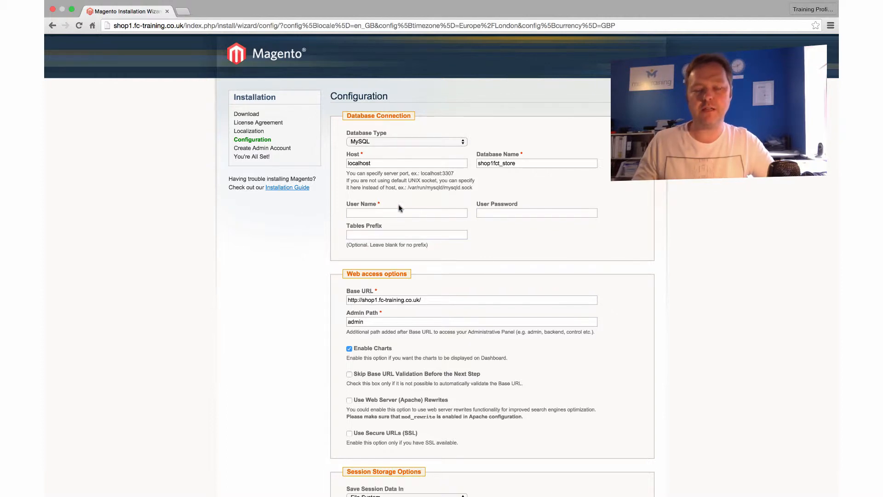
left_click(376, 211)
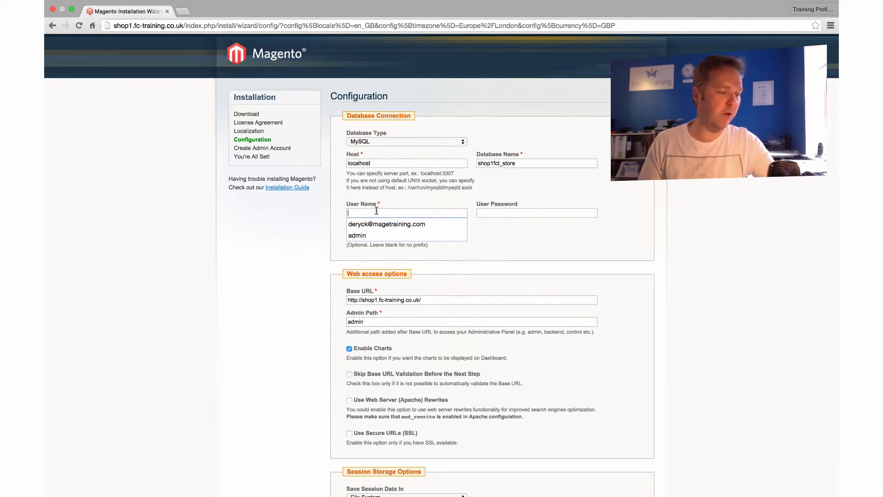
type("shop1")
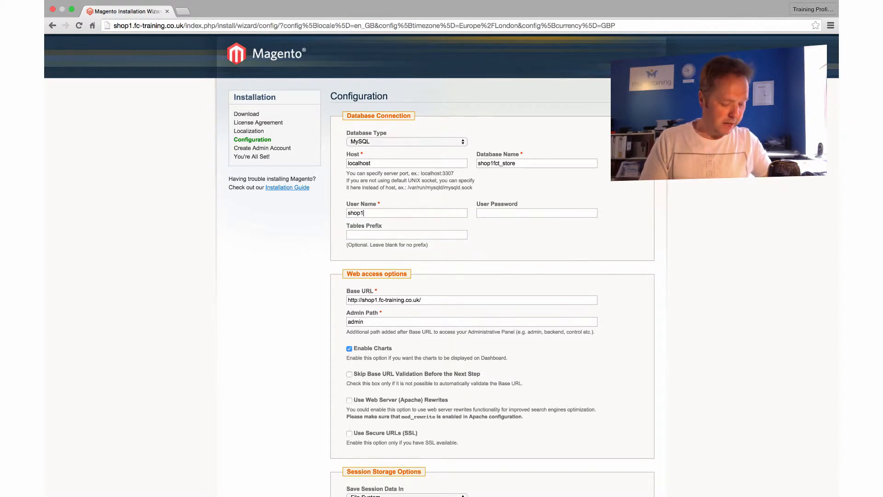
type("fct_")
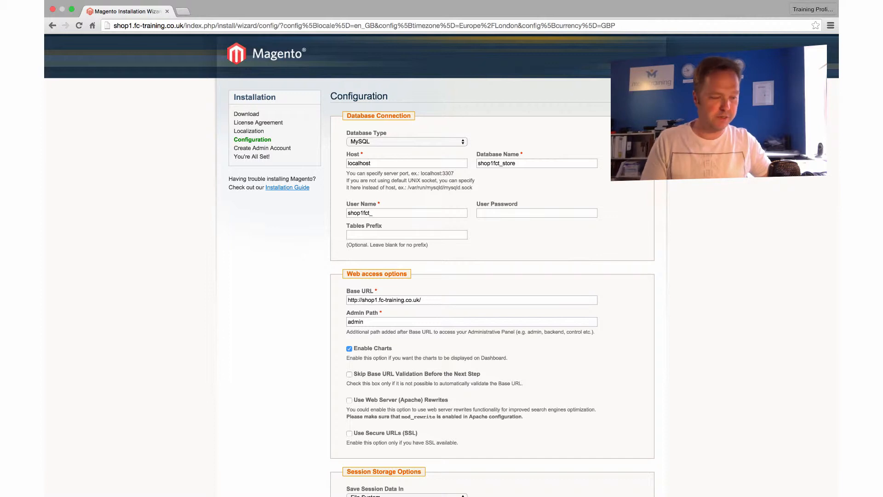
type("admin")
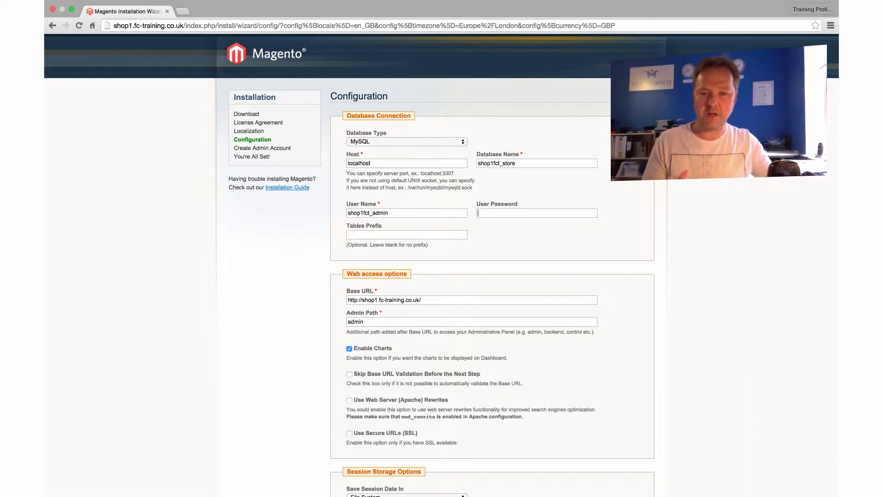
type("••••••••")
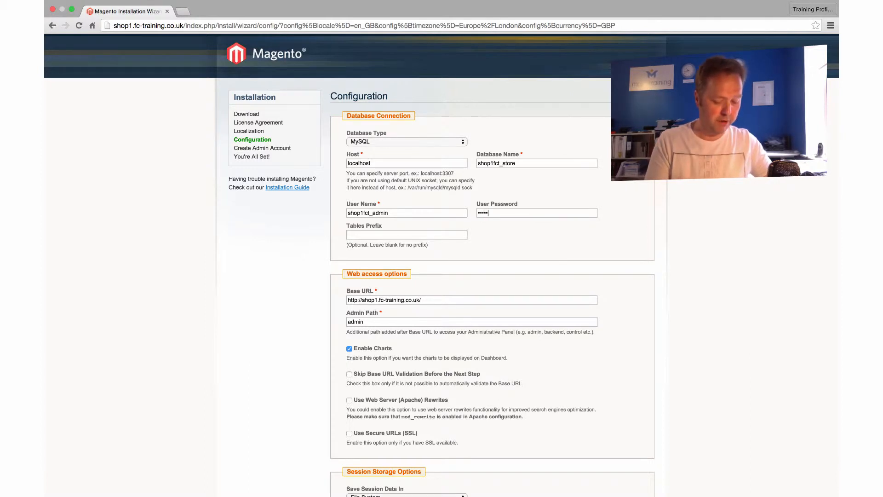
type("•••••")
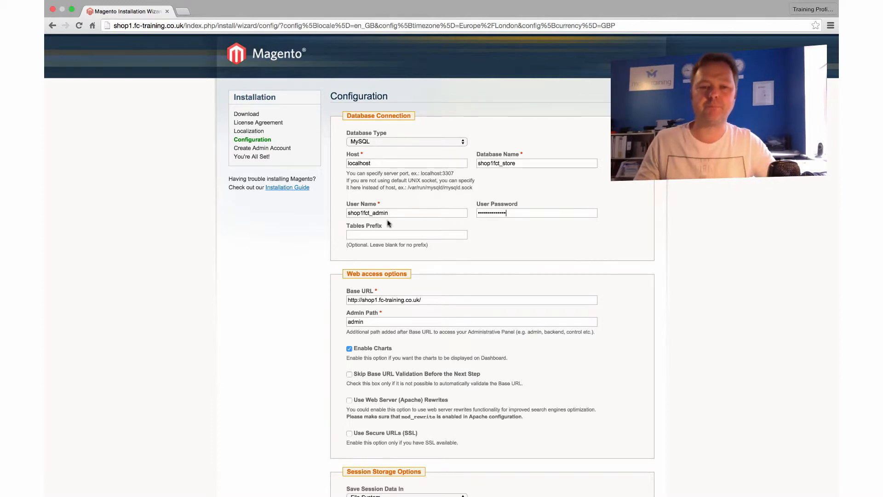
scroll(388, 221, "down", 1)
scroll(388, 221, "down", 5)
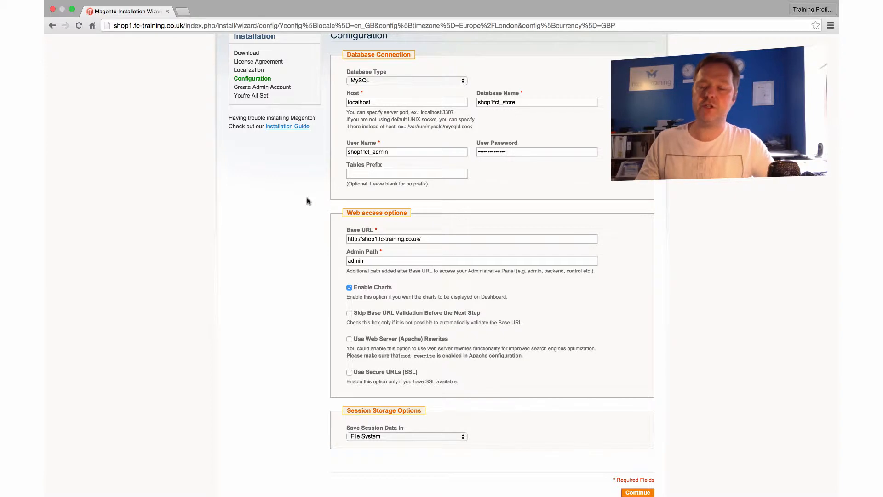
scroll(307, 201, "down", 1)
scroll(307, 201, "down", 5)
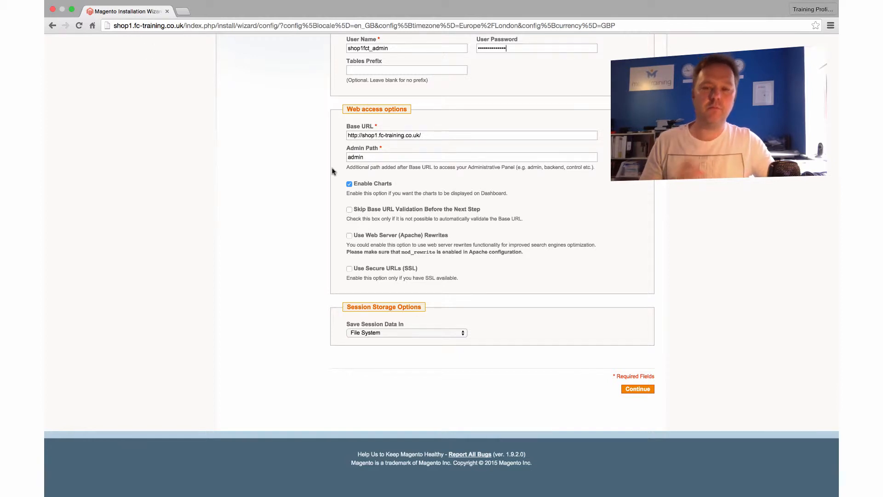
left_click(368, 158)
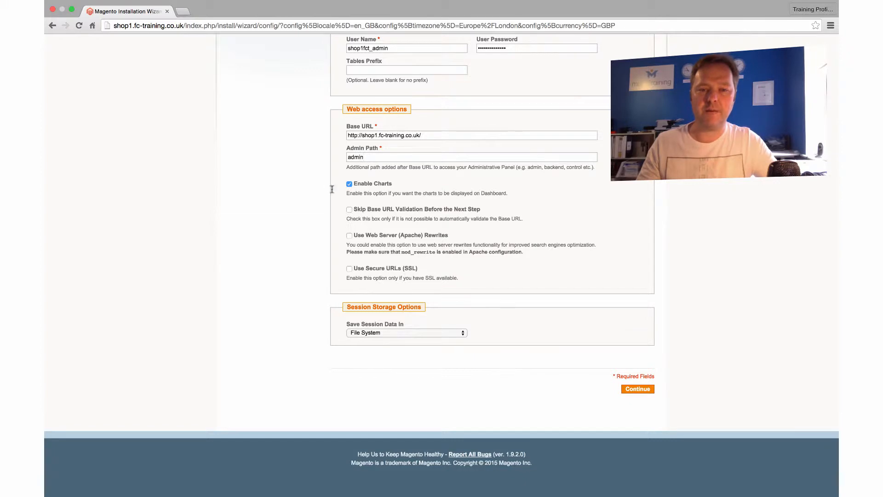
scroll(412, 205, "down", 1)
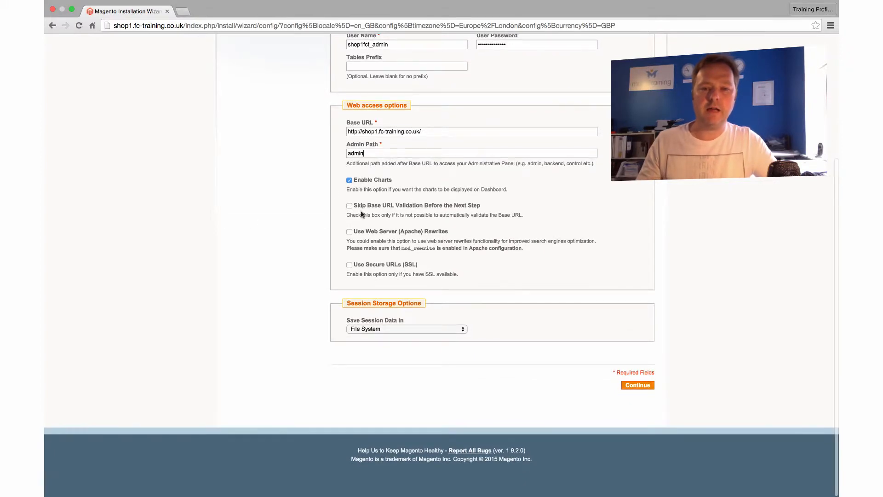
- Enable Apache web server rewrites, keep File System session storage, and submit the configuration
left_click(350, 232)
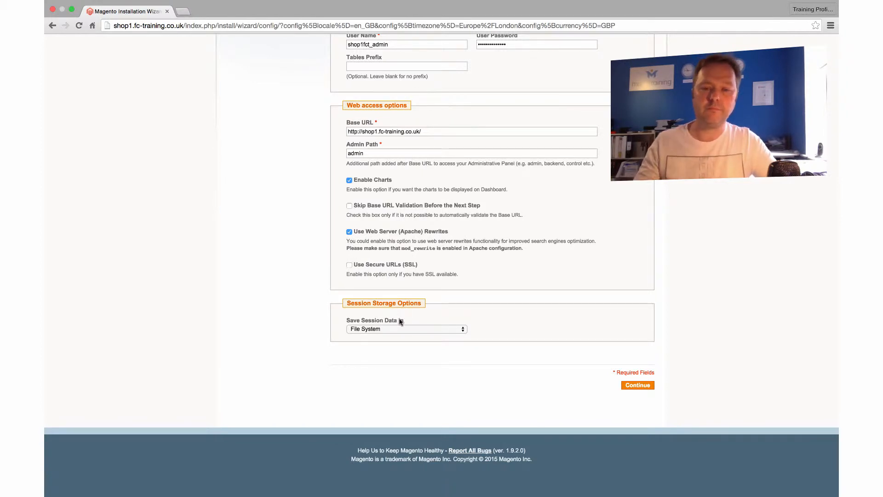
left_click(440, 329)
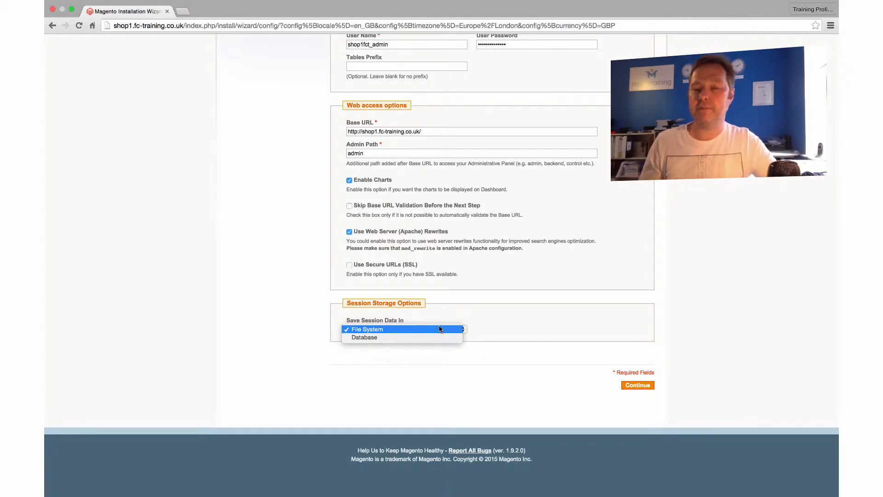
left_click(397, 331)
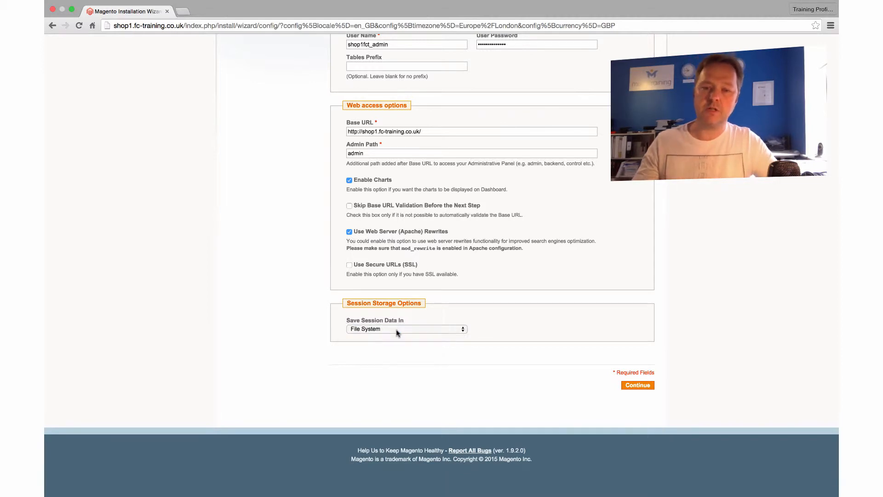
left_click(641, 385)
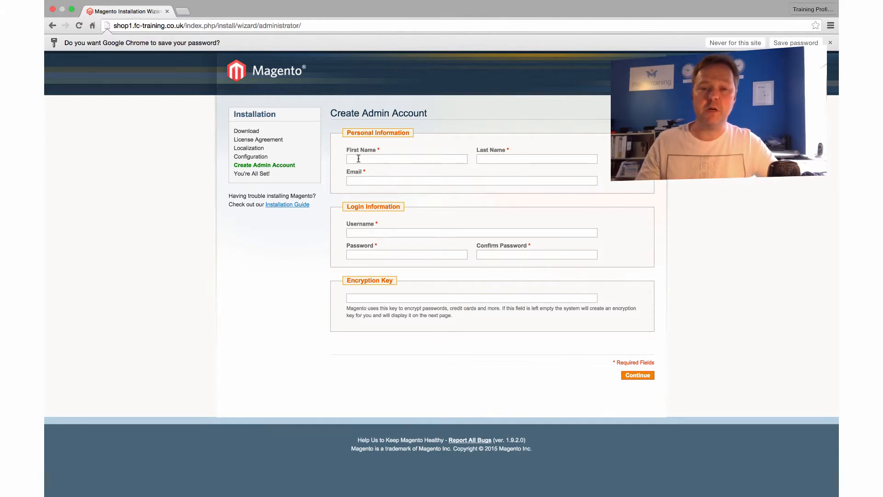
- Enter the admin's first name Admin, last name User, and the admin's e-mail address
type("Admin")
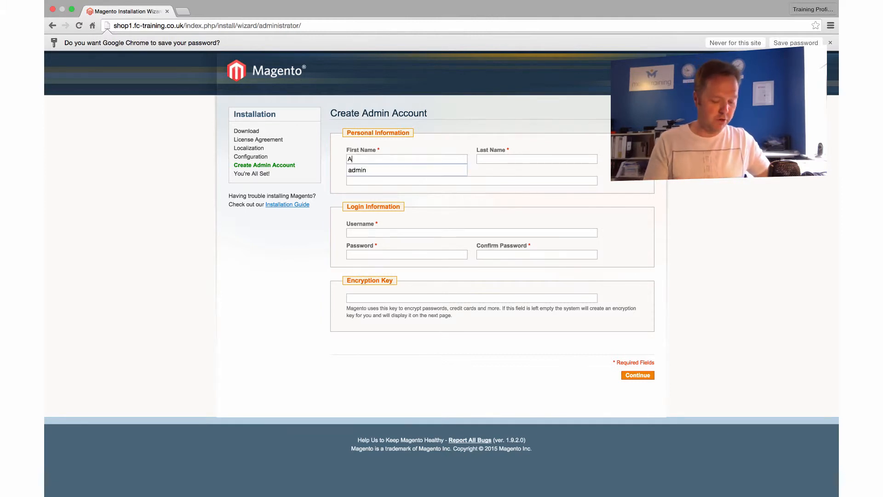
key("Tab")
type("User")
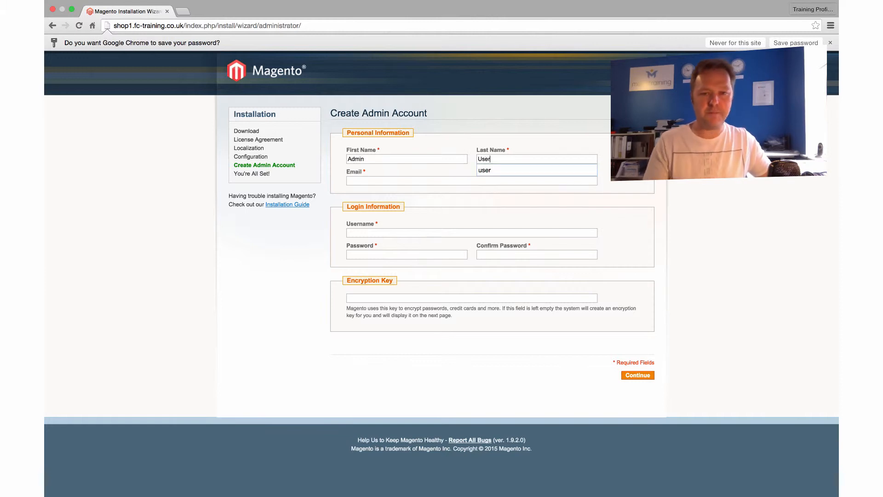
left_click(381, 180)
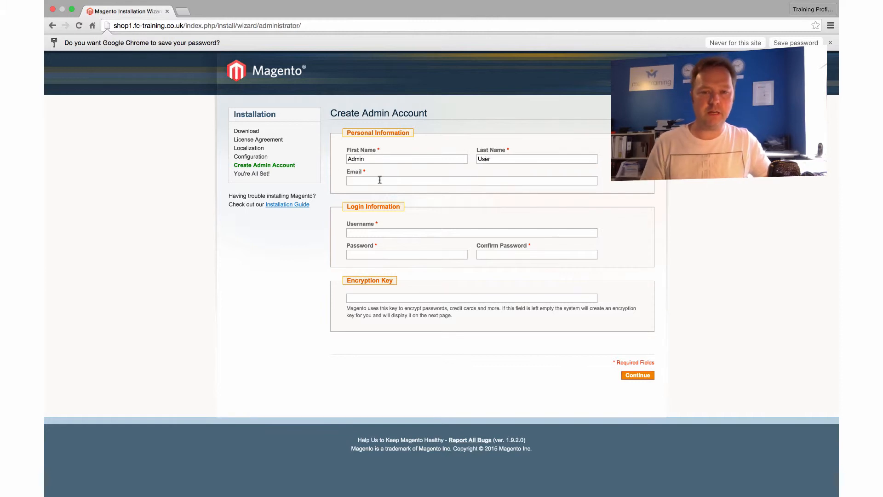
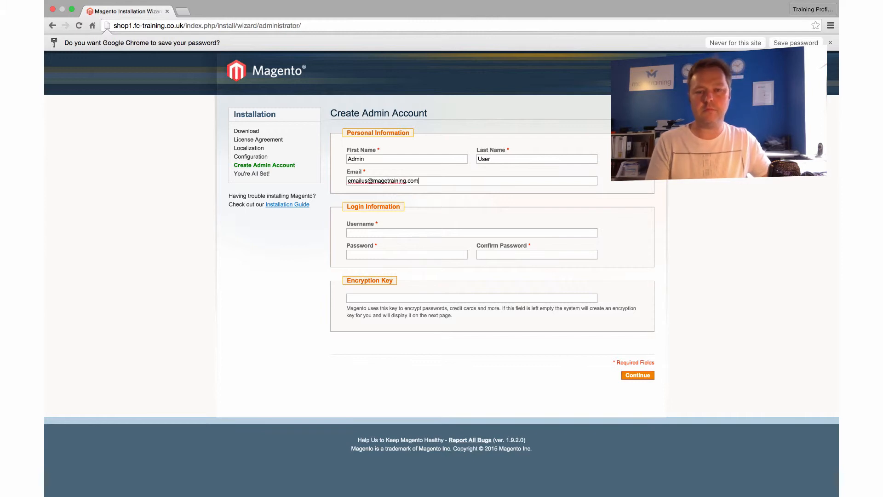
left_click(373, 232)
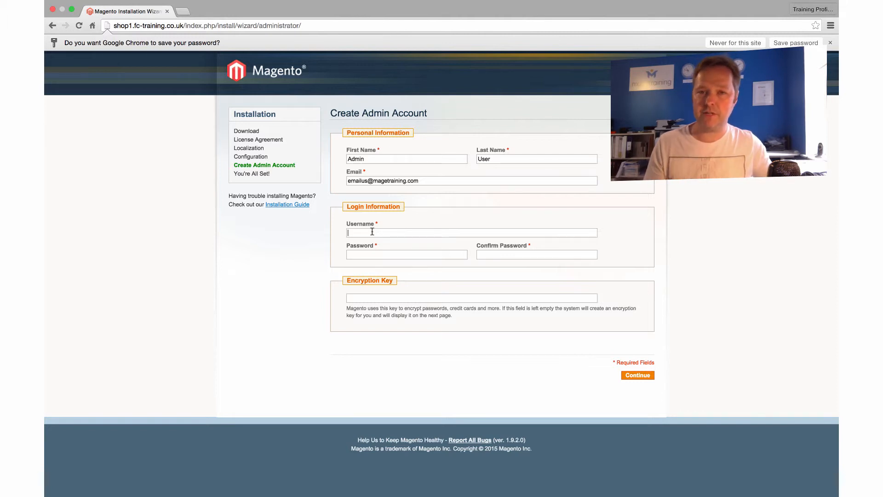
- Set the admin login username to admin and enter the password twice
type("admin")
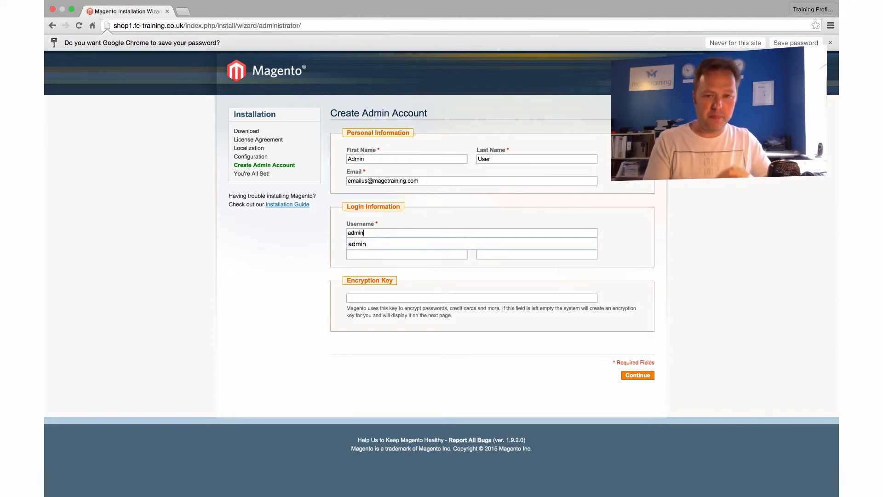
key("Tab")
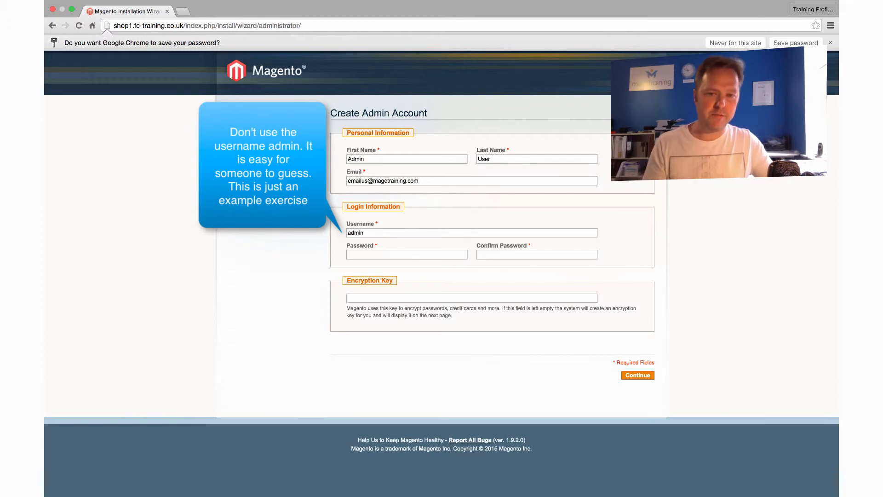
type("••••••••••")
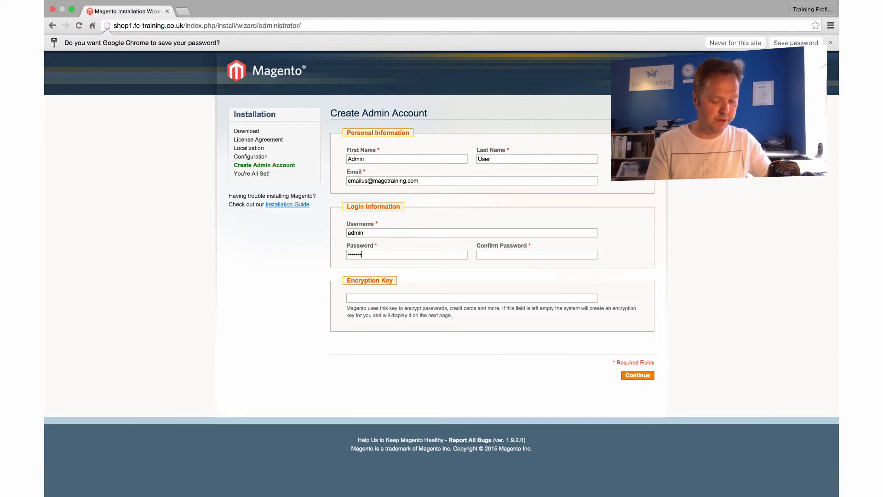
key("Tab")
type("••••")
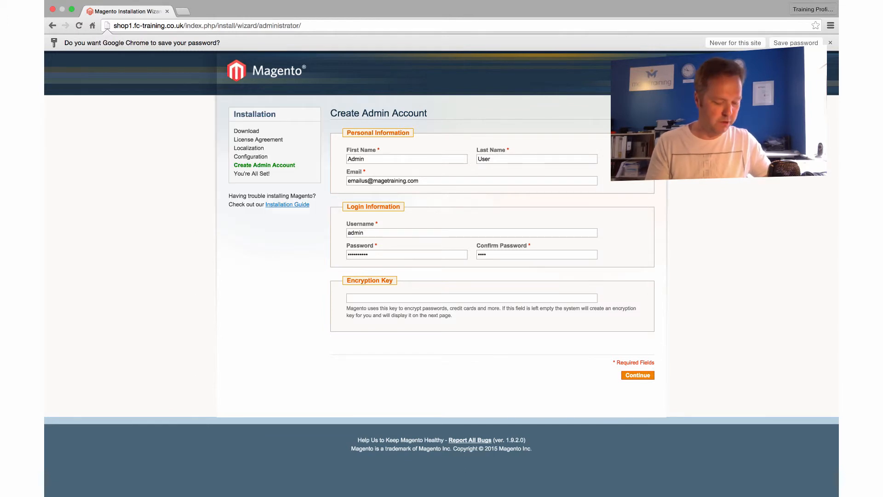
type("••••••")
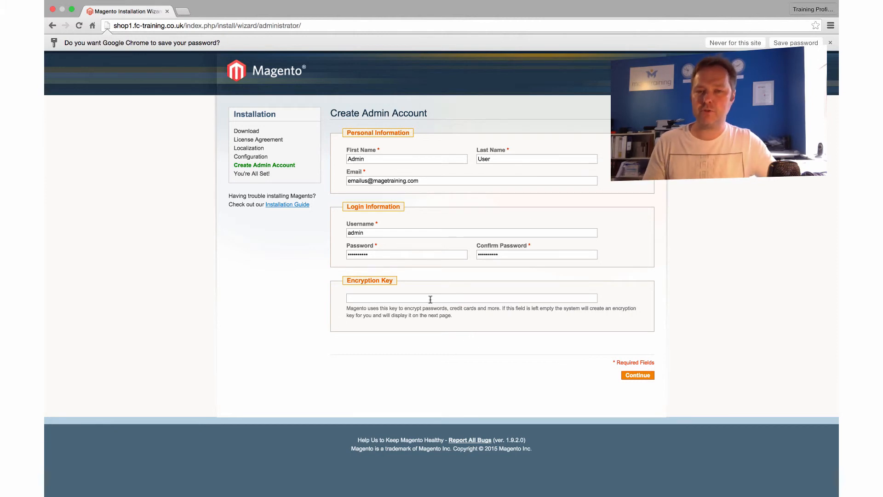
- Submit the admin account and select the generated encryption key on the You're All Set page
left_click(636, 376)
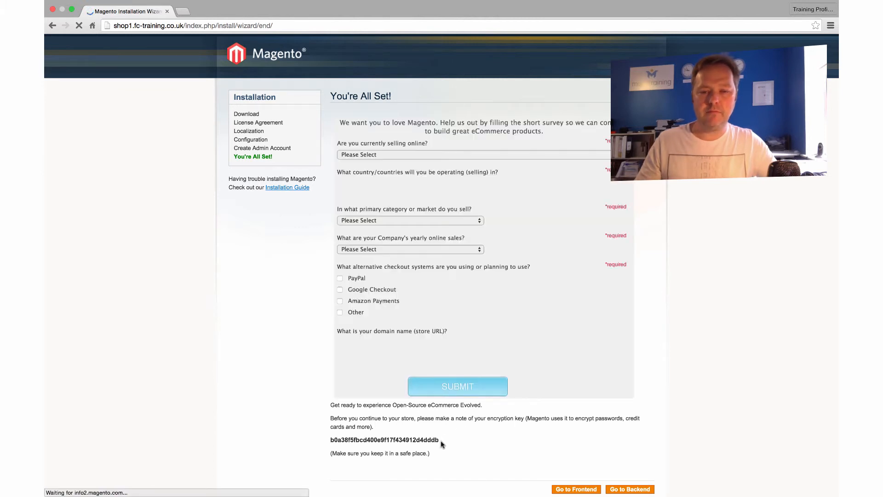
left_click_drag(440, 442, 329, 440)
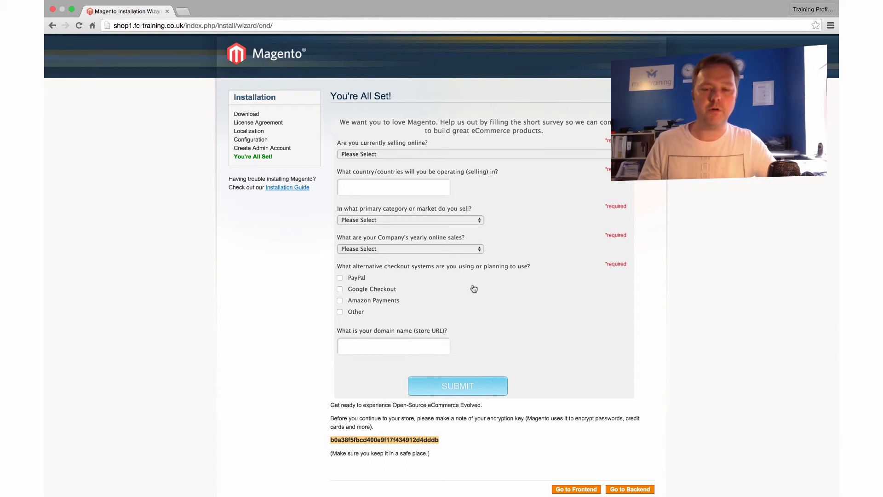
scroll(472, 287, "down", 5)
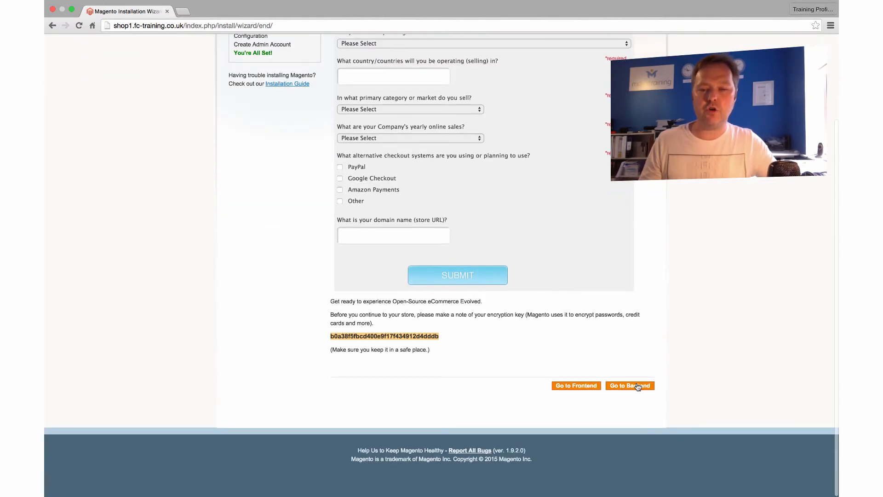
- Open the store frontend and the admin backend login, each in a new tab
left_click(575, 390)
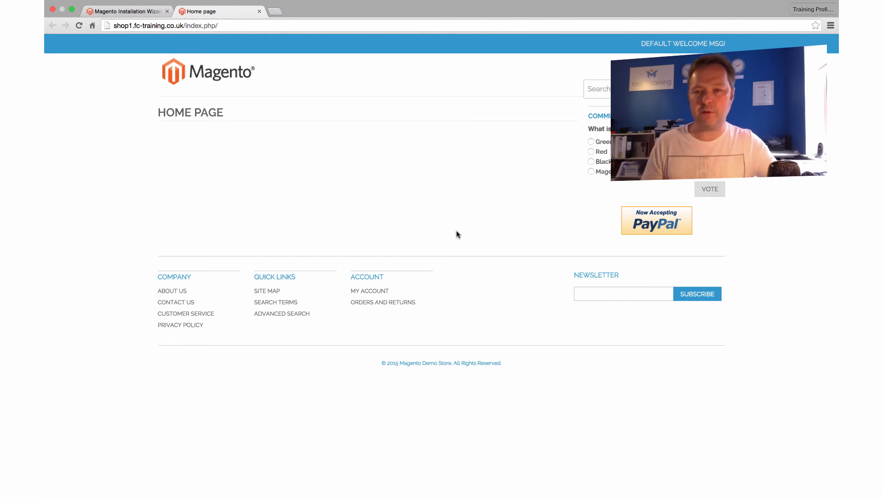
left_click(131, 11)
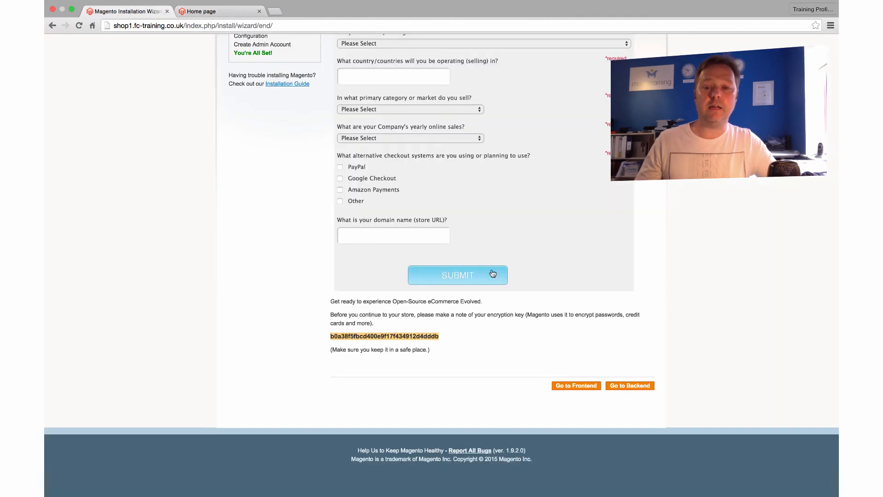
left_click(633, 385)
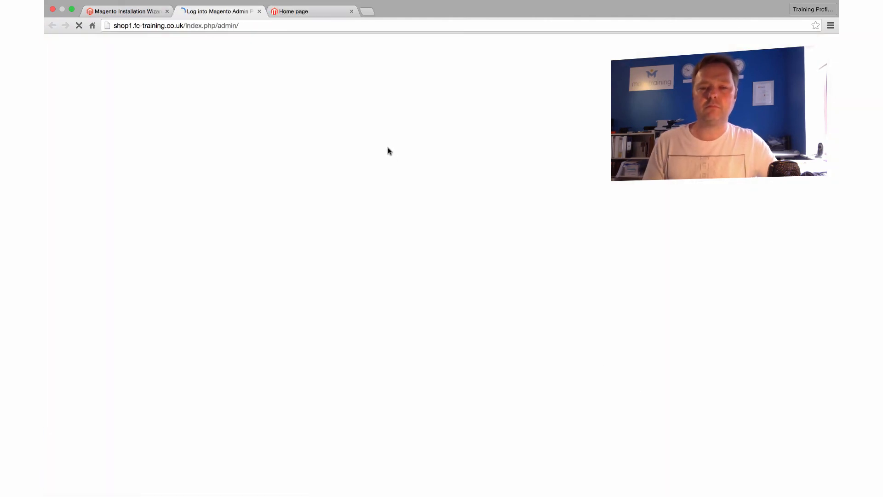